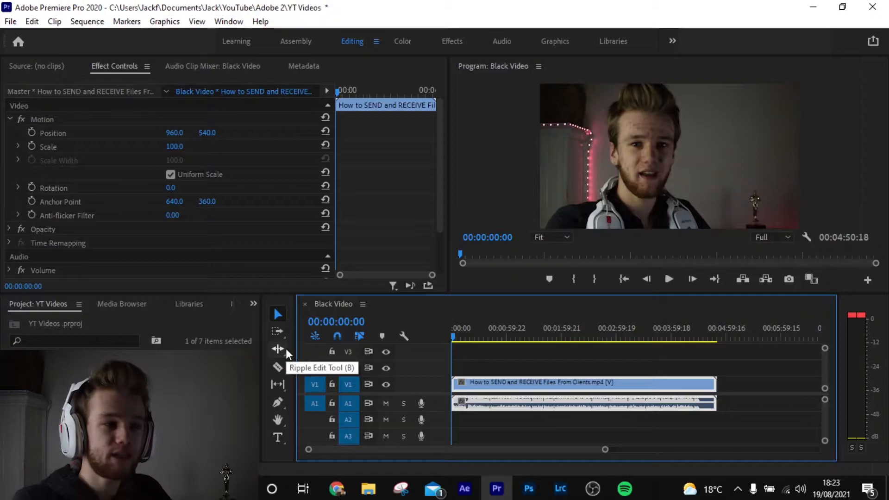
pyautogui.click(566, 157)
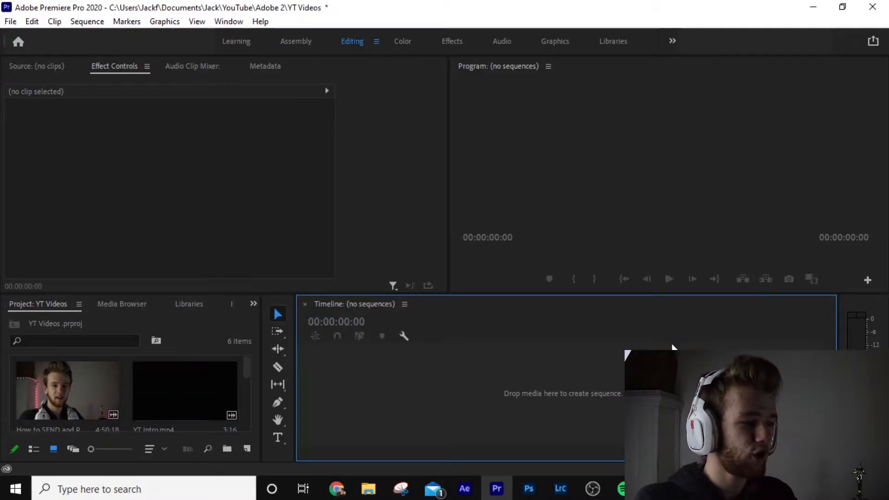
pyautogui.click(576, 277)
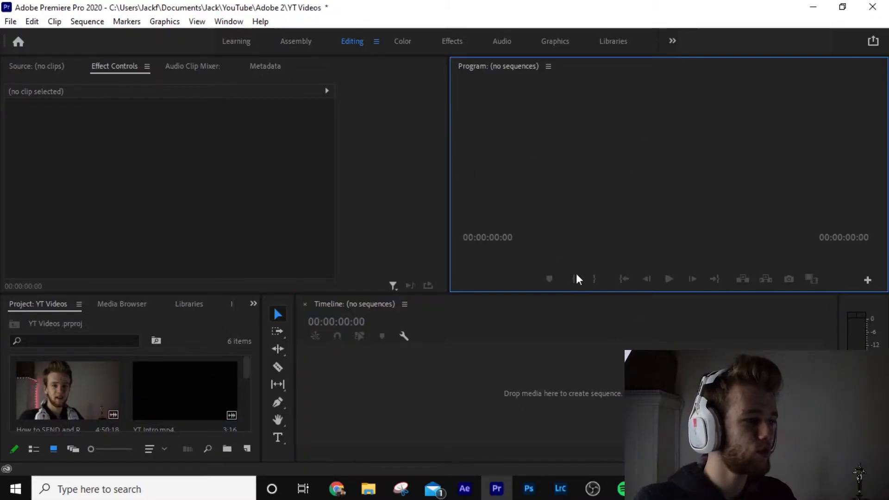
# Step: Start a new black video item with a width of 1080 and a height of 1920
pyautogui.click(89, 419)
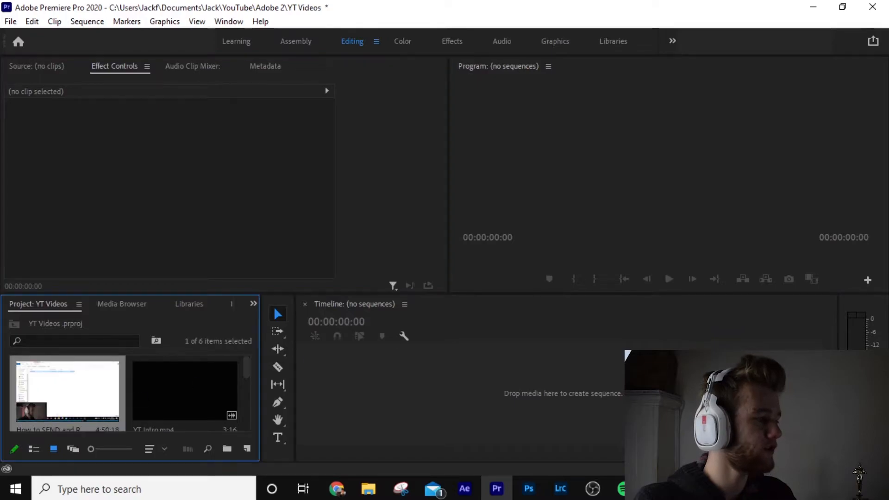
pyautogui.click(247, 449)
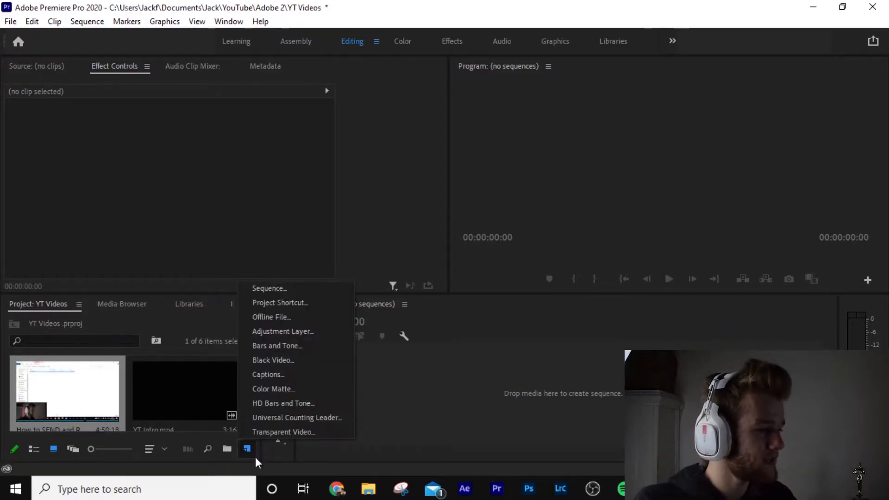
pyautogui.click(278, 361)
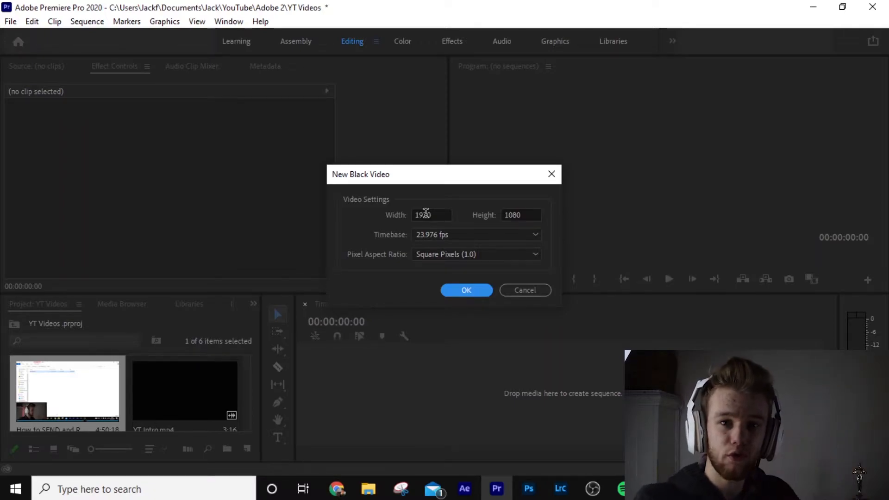
pyautogui.click(522, 214)
pyautogui.click(425, 215)
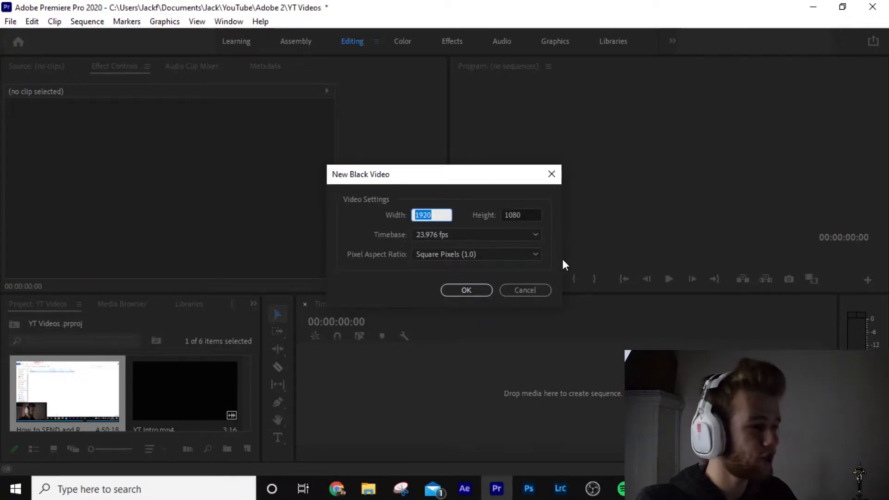
pyautogui.write('1')
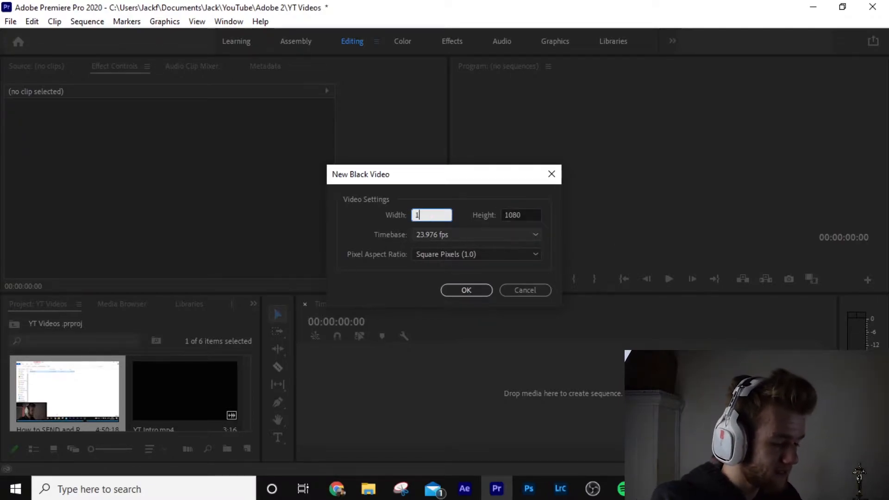
pyautogui.write('0980')
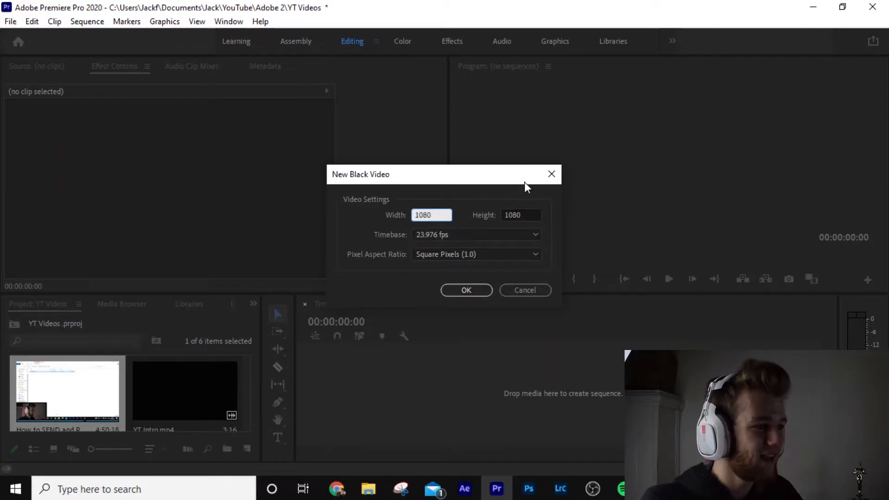
pyautogui.click(504, 214)
pyautogui.write('1920')
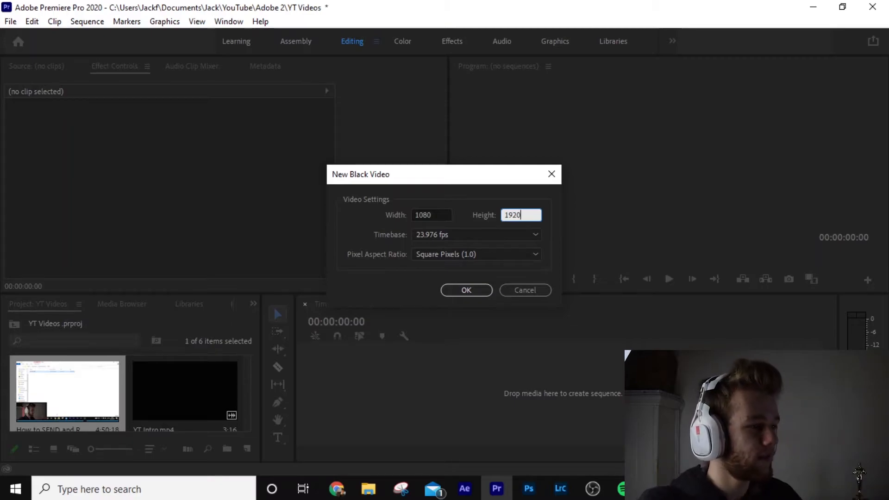
# Step: Set the black video's timebase to 60.00 fps and create the item
pyautogui.click(437, 233)
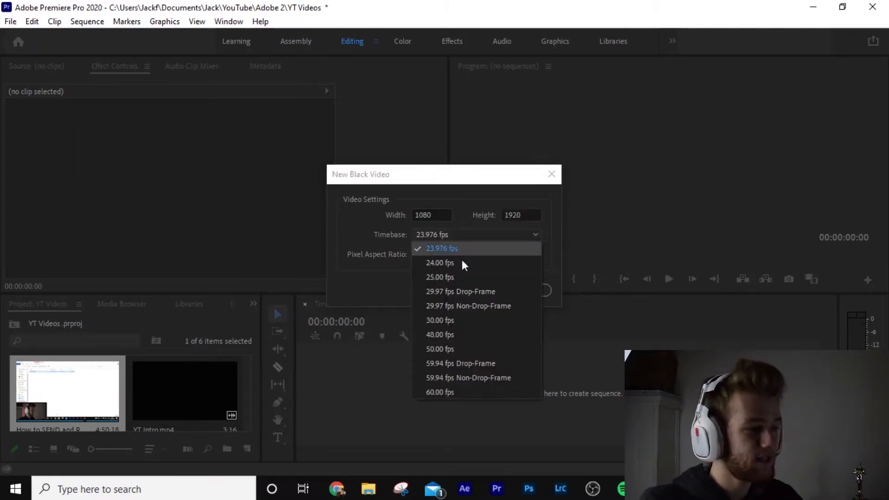
pyautogui.click(444, 392)
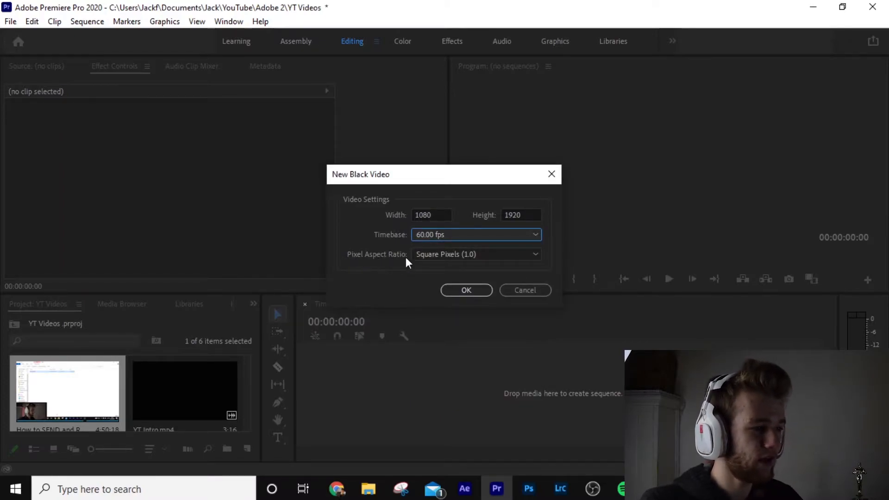
pyautogui.click(463, 292)
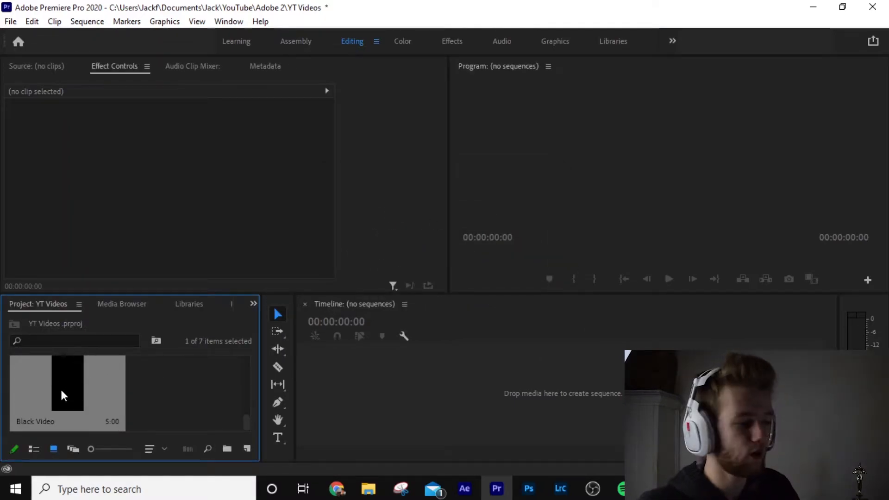
# Step: Create a sequence from the black video and place the How to SEND and RECEIVE Files From Clients.mp4 clip at the start of V1
pyautogui.moveTo(67, 382); pyautogui.dragTo(365, 370)
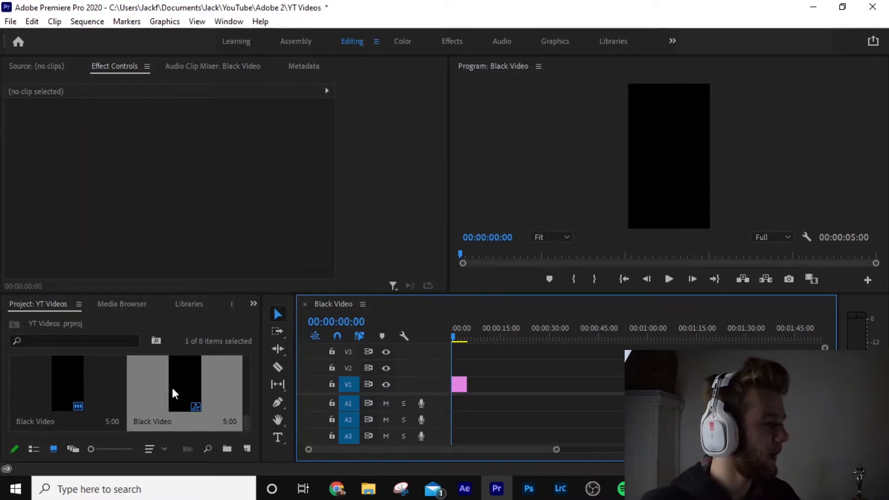
pyautogui.scroll(3, 133, 391)
pyautogui.click(61, 379)
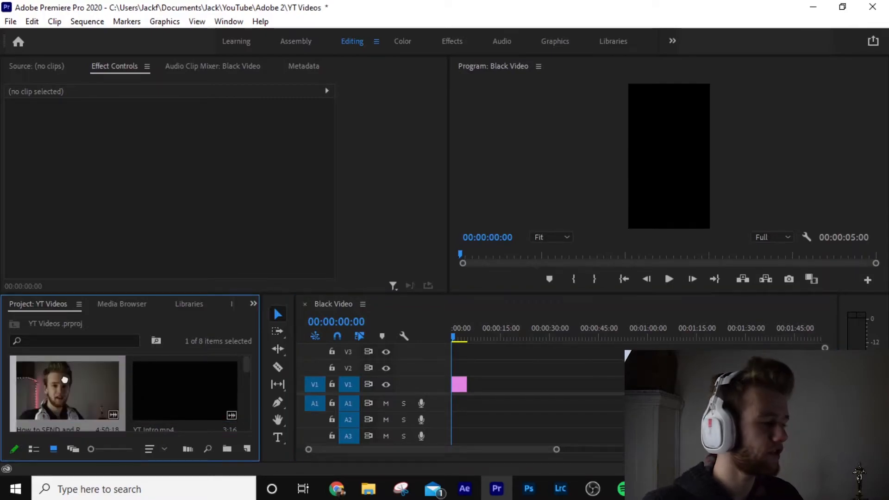
pyautogui.moveTo(61, 379); pyautogui.dragTo(451, 387)
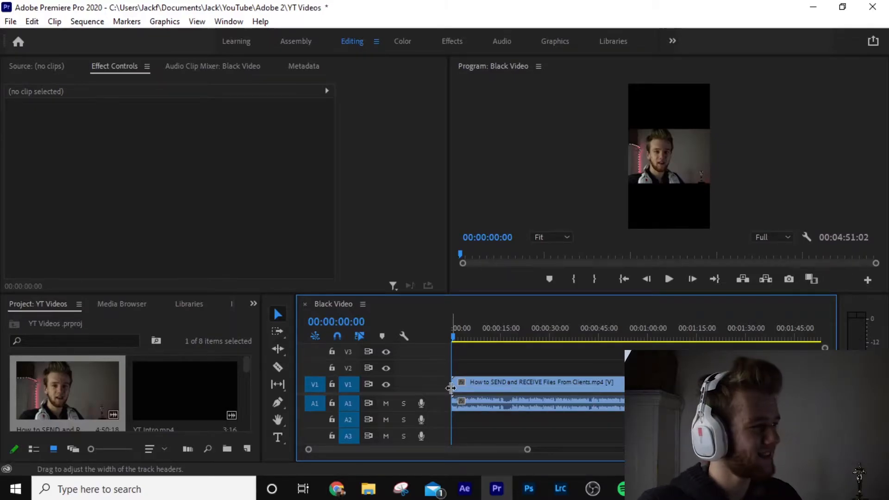
# Step: Apply Scale to Frame Size to the landscape clip on V1
pyautogui.click(533, 379)
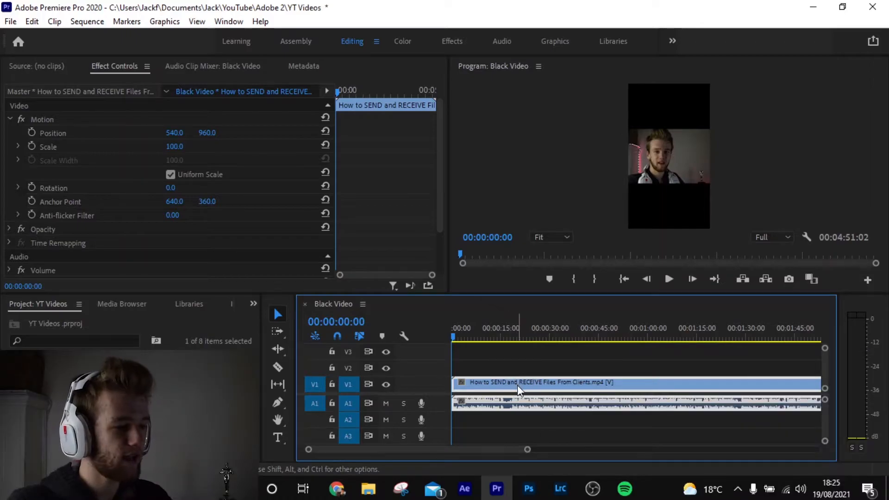
pyautogui.rightClick(518, 385)
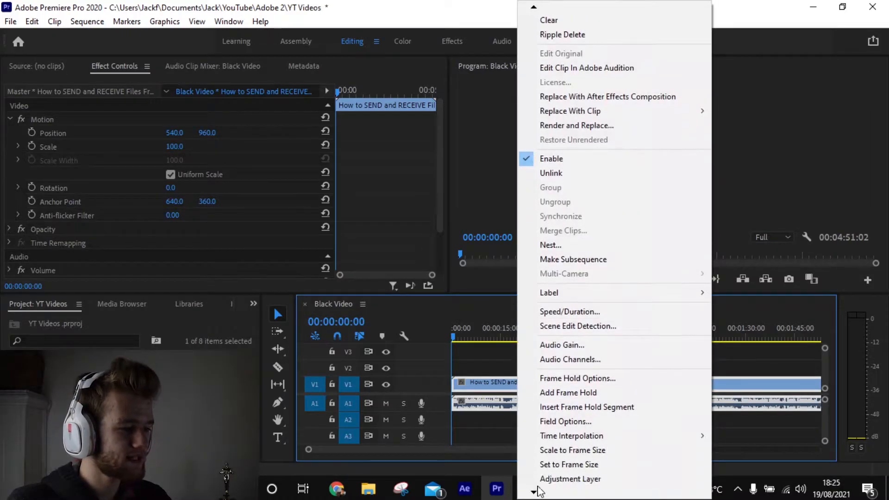
pyautogui.click(607, 449)
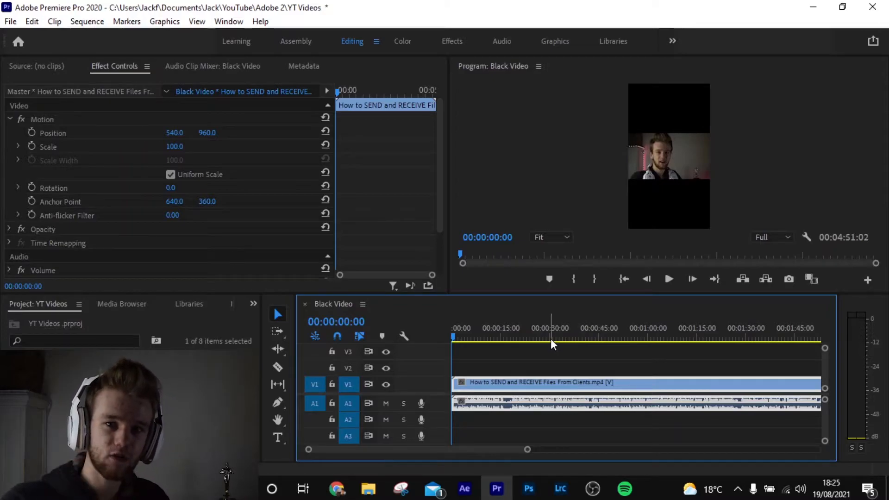
# Step: Set the V1 clip's scale to 317 and its horizontal position to 854 to fill the vertical frame with the face
pyautogui.click(529, 371)
pyautogui.click(540, 385)
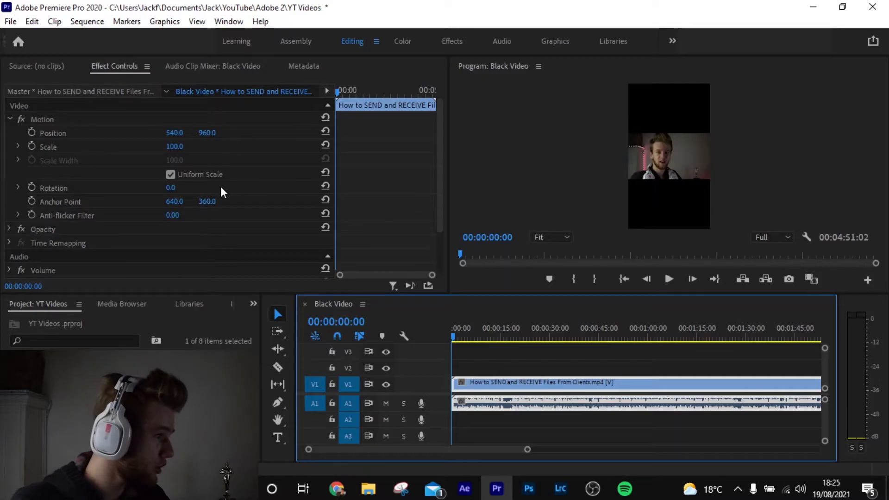
pyautogui.moveTo(178, 148); pyautogui.dragTo(281, 149)
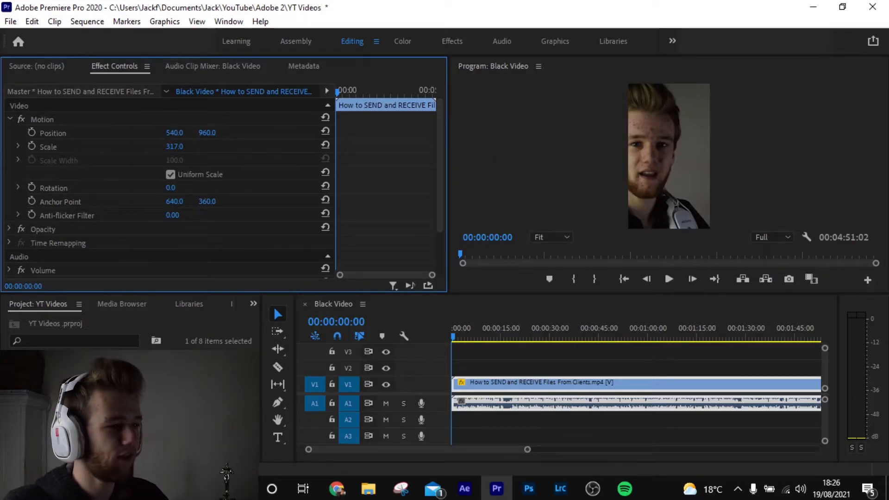
pyautogui.moveTo(175, 133); pyautogui.dragTo(319, 133)
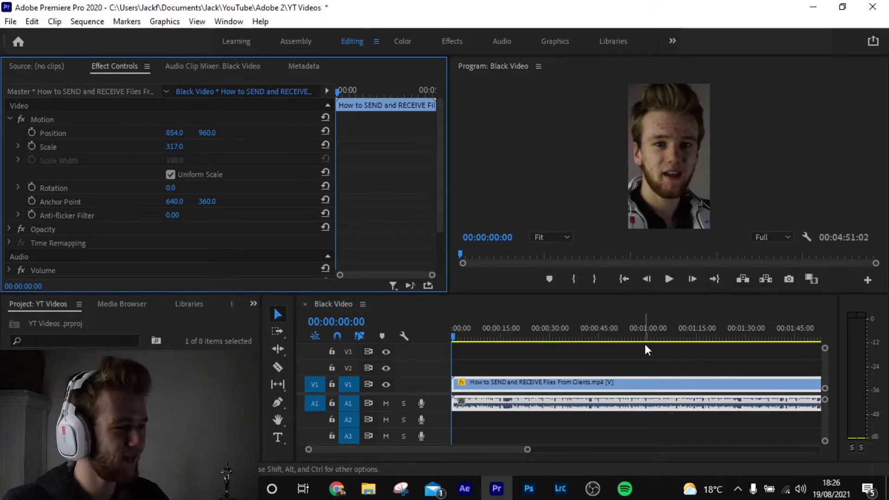
# Step: Scrub through the first part of the sequence to check the framing and return to the start
pyautogui.moveTo(459, 334); pyautogui.dragTo(562, 332)
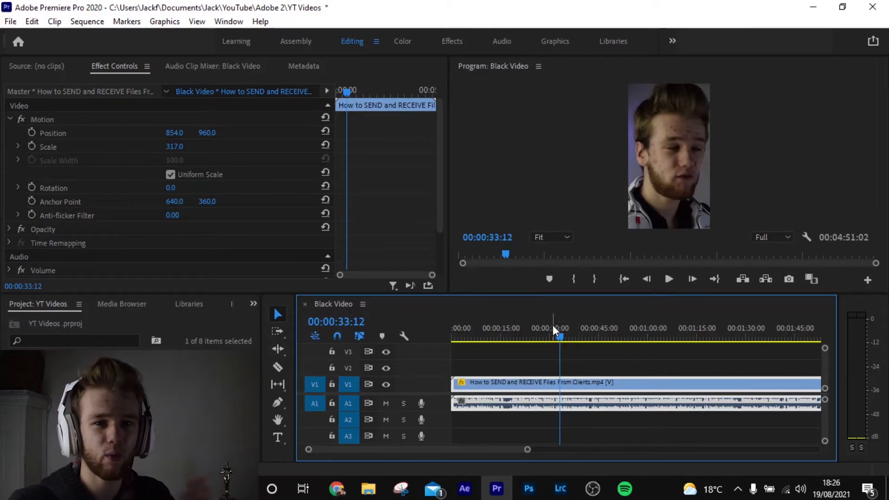
pyautogui.press('Home')
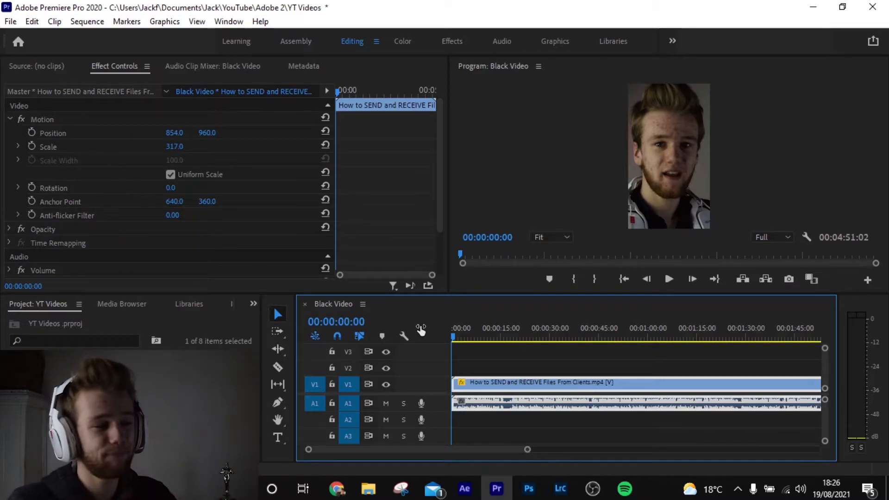
pyautogui.moveTo(473, 334); pyautogui.dragTo(452, 335)
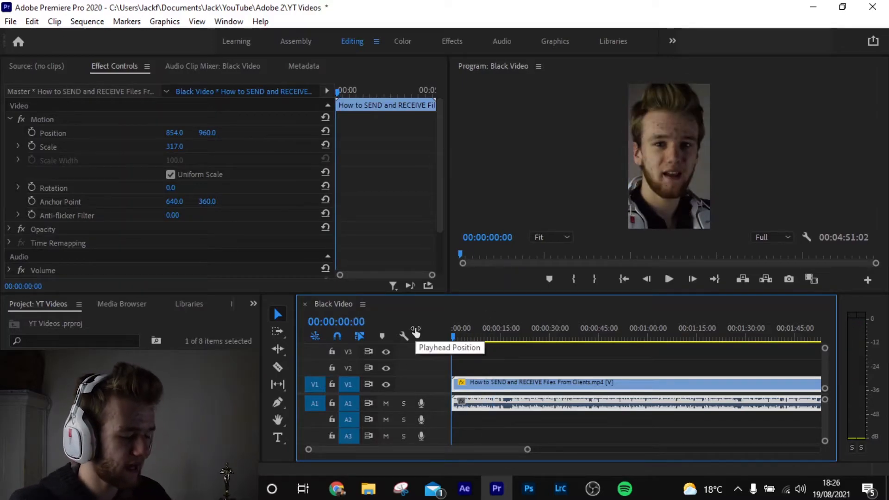
# Step: Mark the whole sequence from start to end as the export range and open its export settings
pyautogui.press('End')
pyautogui.press('Home')
pyautogui.hotkey('ctrl', 'm')
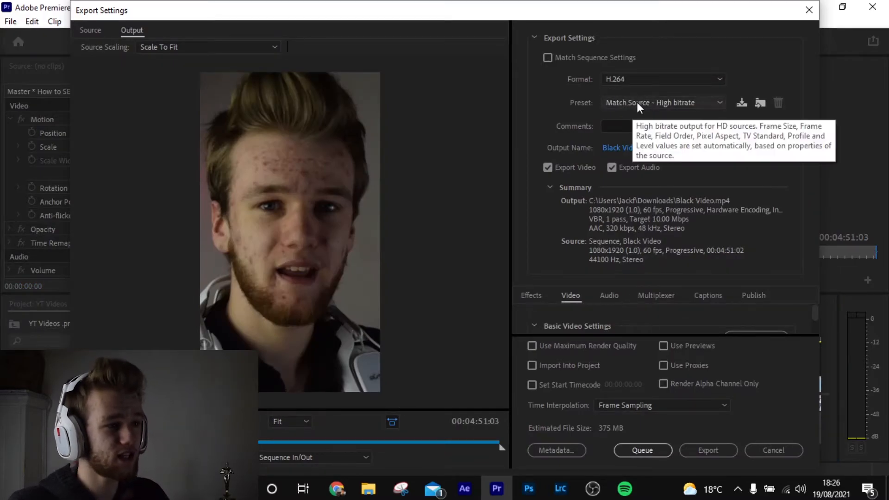
# Step: Unlock the export's frame size from the source, clear the width, and set the size to match the source again
pyautogui.scroll(-3, 592, 315)
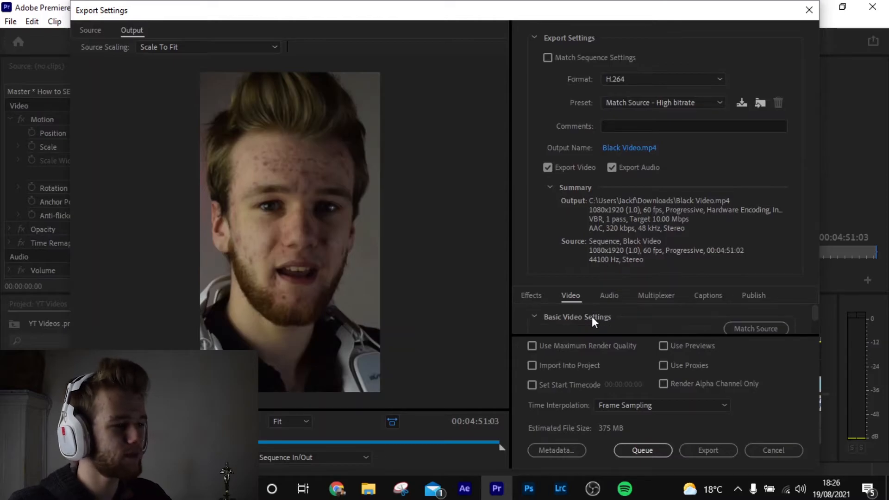
pyautogui.scroll(2, 562, 319)
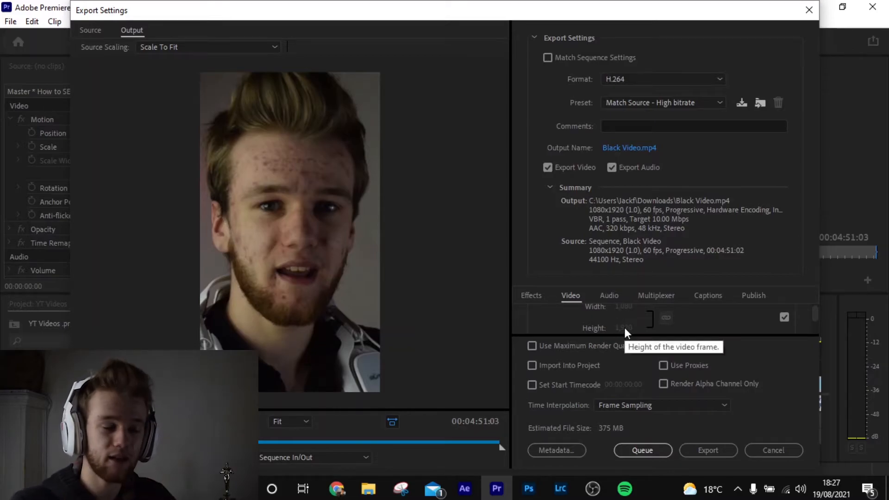
pyautogui.click(783, 318)
pyautogui.click(621, 307)
pyautogui.press('BackSpace')
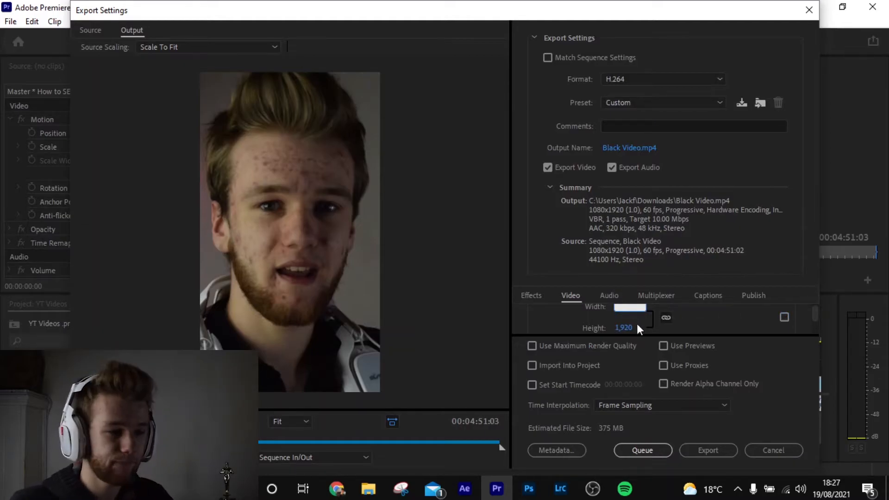
pyautogui.click(783, 318)
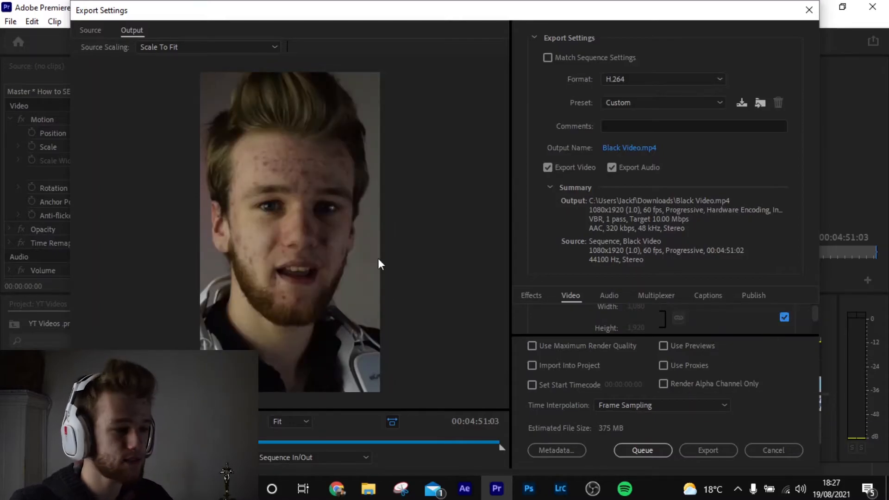
# Step: Enable Render at Maximum Depth and Use Maximum Render Quality for the export
pyautogui.scroll(-4, 620, 316)
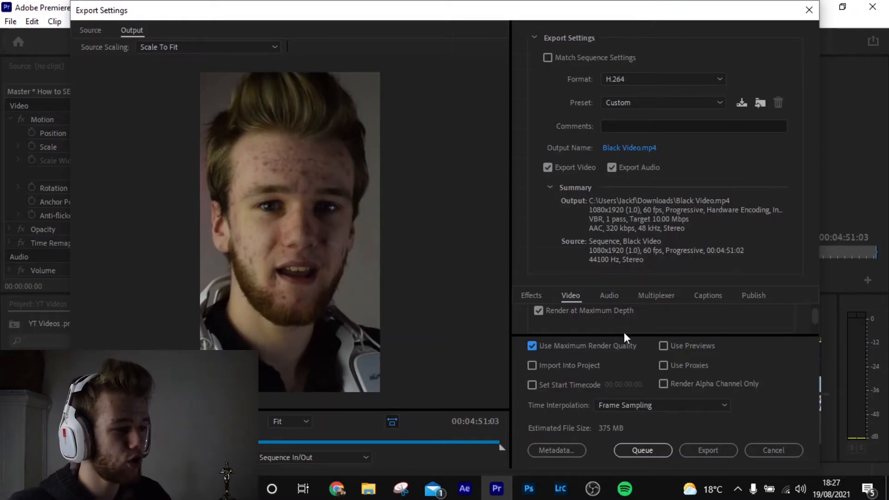
pyautogui.scroll(-5, 623, 310)
pyautogui.scroll(-3, 626, 319)
pyautogui.scroll(2, 627, 320)
pyautogui.scroll(1, 620, 319)
pyautogui.scroll(-2, 559, 315)
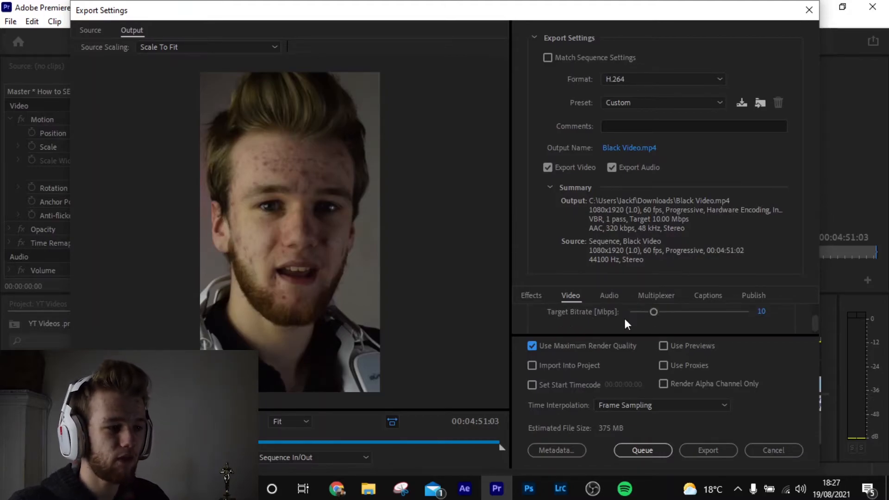
# Step: Try a target bitrate of 50 Mbps for the export and set it back to 10 Mbps
pyautogui.moveTo(686, 313); pyautogui.dragTo(767, 315)
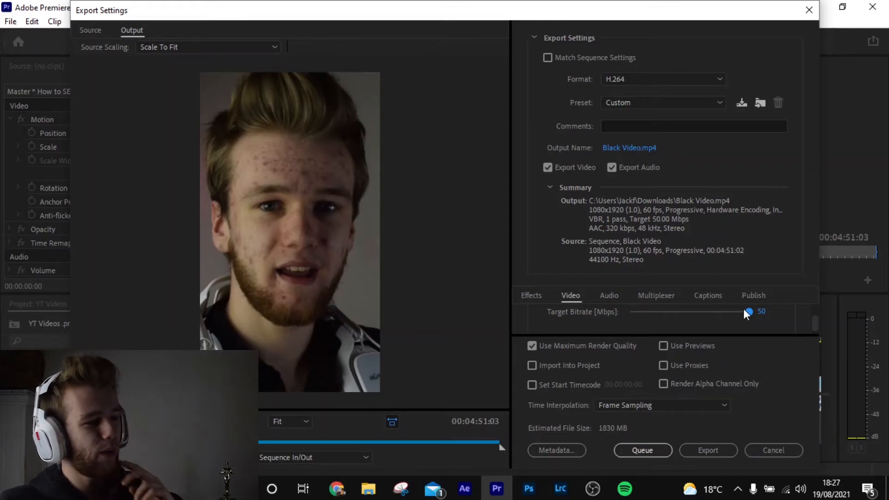
pyautogui.moveTo(750, 314); pyautogui.dragTo(648, 316)
pyautogui.click(763, 313)
pyautogui.write('10')
pyautogui.press('Return')
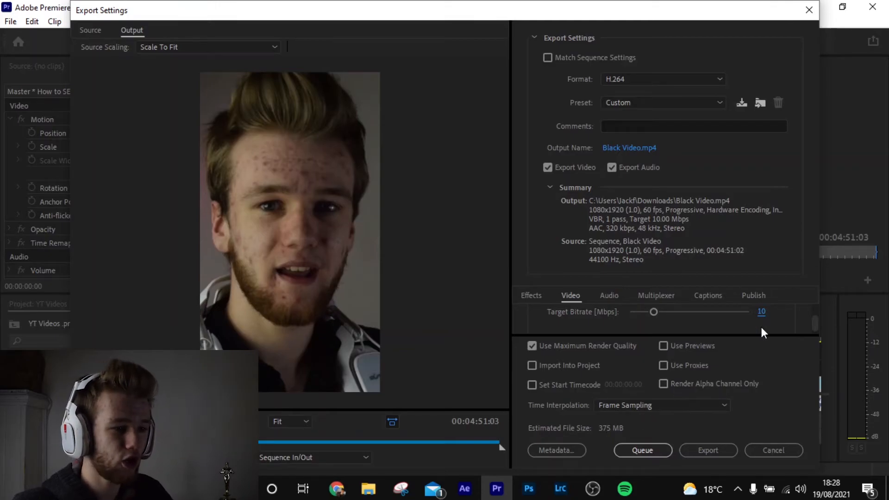
# Step: Set the export's target bitrate to 3 Mbps and close the export settings without exporting
pyautogui.click(761, 312)
pyautogui.write('3')
pyautogui.press('Return')
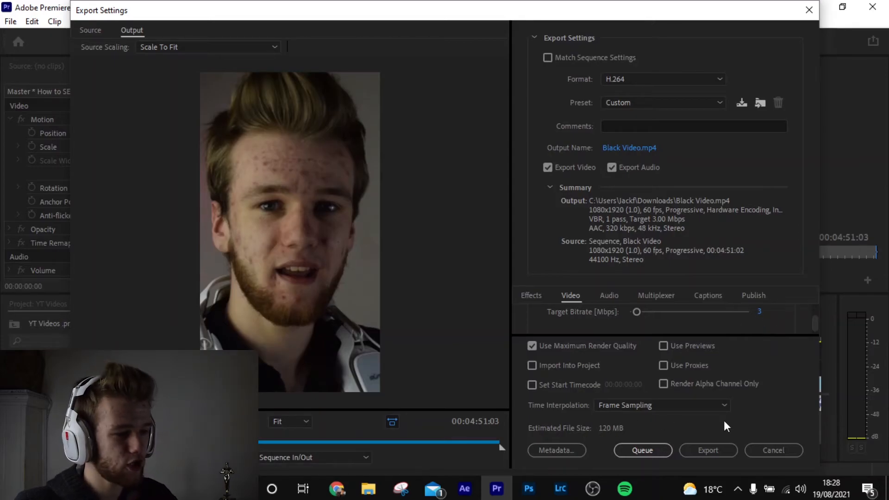
pyautogui.click(751, 449)
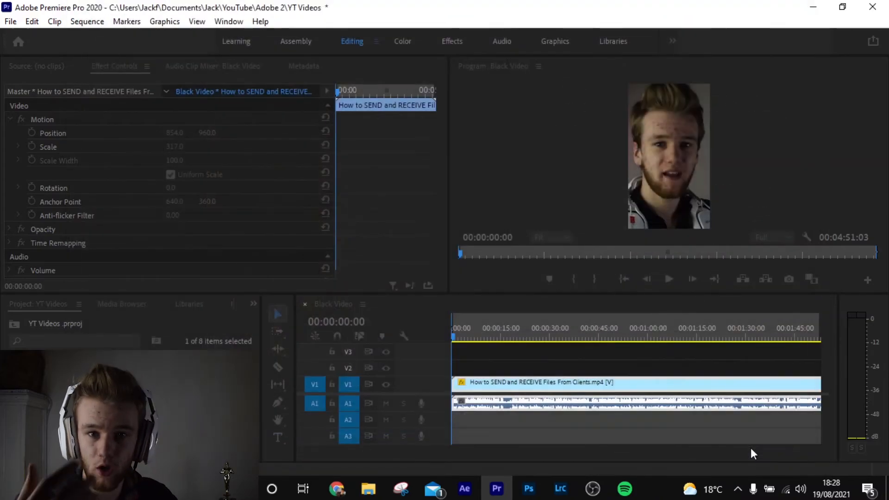